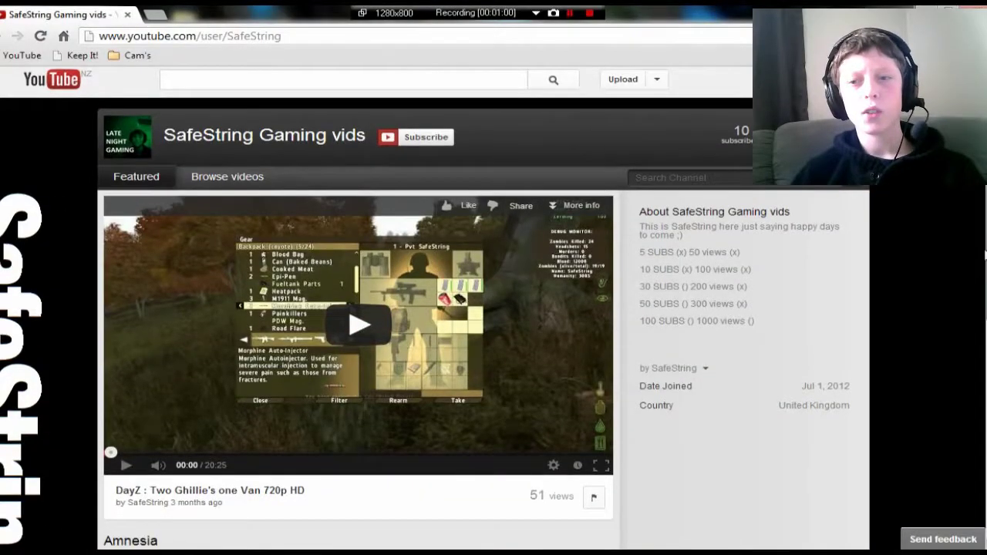
Glance at the Debut webcam capture window, then return to the SafeString Gaming vids YouTube page.
{"action": "scroll", "coordinate": [600, 413], "scroll_direction": "down", "scroll_amount": 4}
{"action": "scroll", "coordinate": [600, 413], "scroll_direction": "up", "scroll_amount": 4}
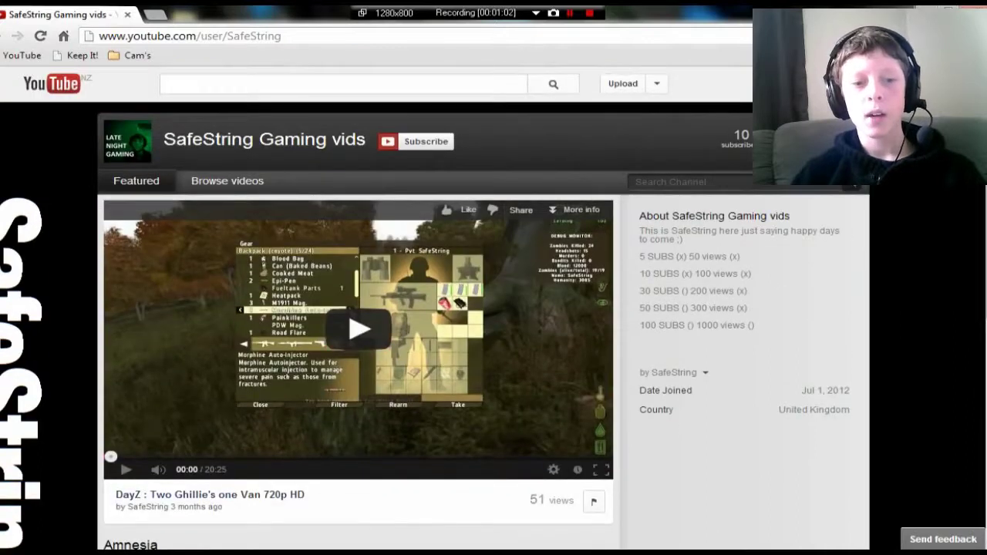
{"action": "key", "text": "alt+Tab"}
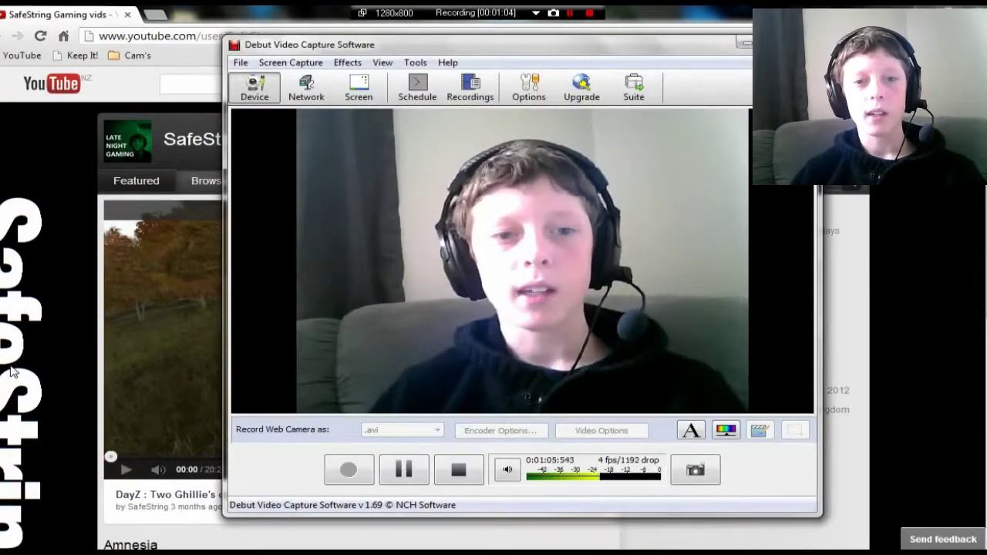
{"action": "left_click", "coordinate": [12, 372]}
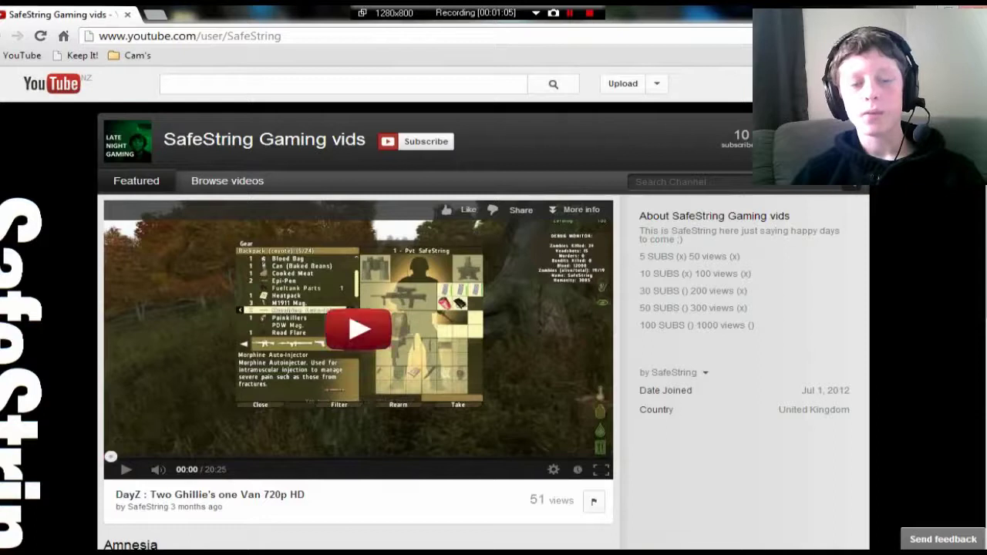
{"action": "scroll", "coordinate": [359, 308], "scroll_direction": "down", "scroll_amount": 1}
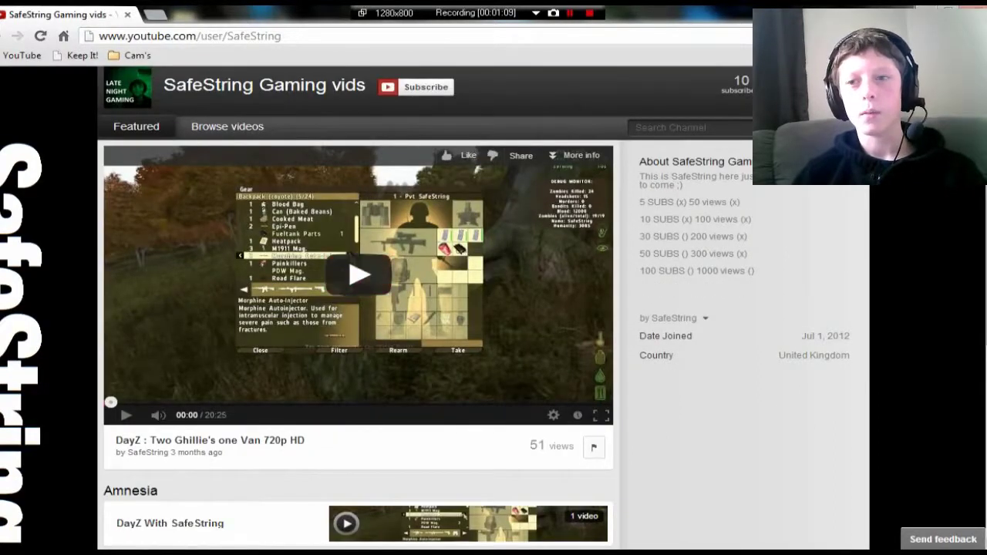
{"action": "scroll", "coordinate": [361, 494], "scroll_direction": "up", "scroll_amount": 1}
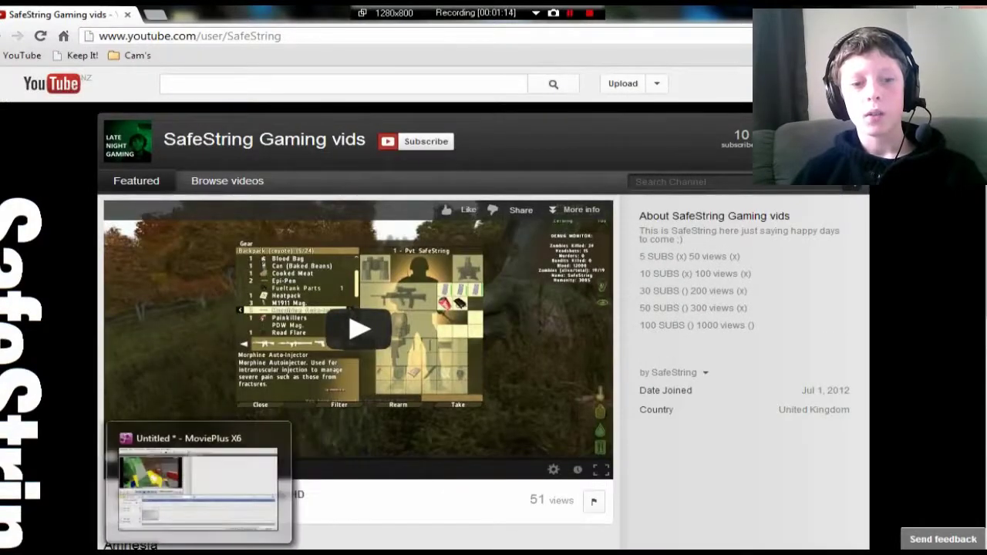
Rewind to the start and crop the Bandicam Minecraft clip with Match project aspect.
{"action": "left_click", "coordinate": [198, 494]}
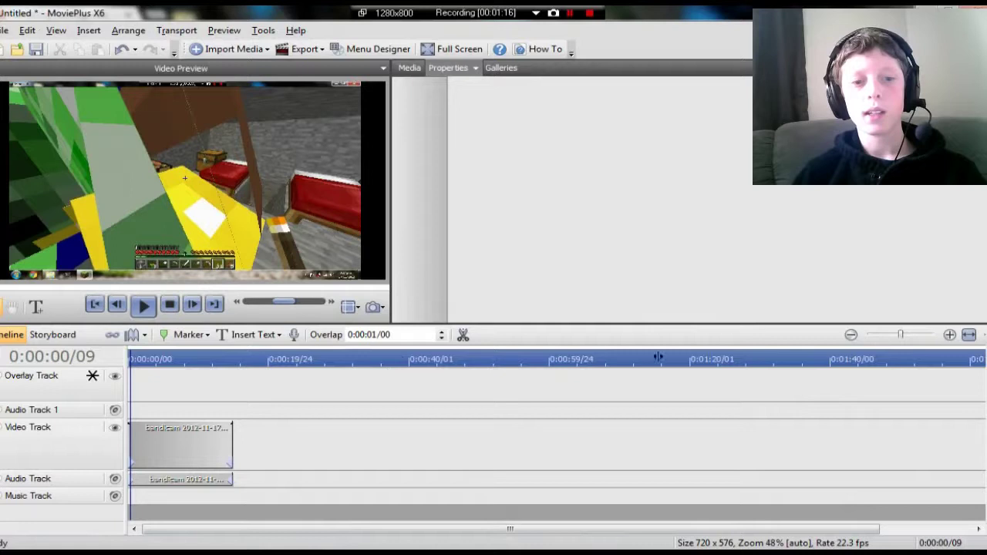
{"action": "left_click_drag", "start_coordinate": [236, 367], "coordinate": [128, 367]}
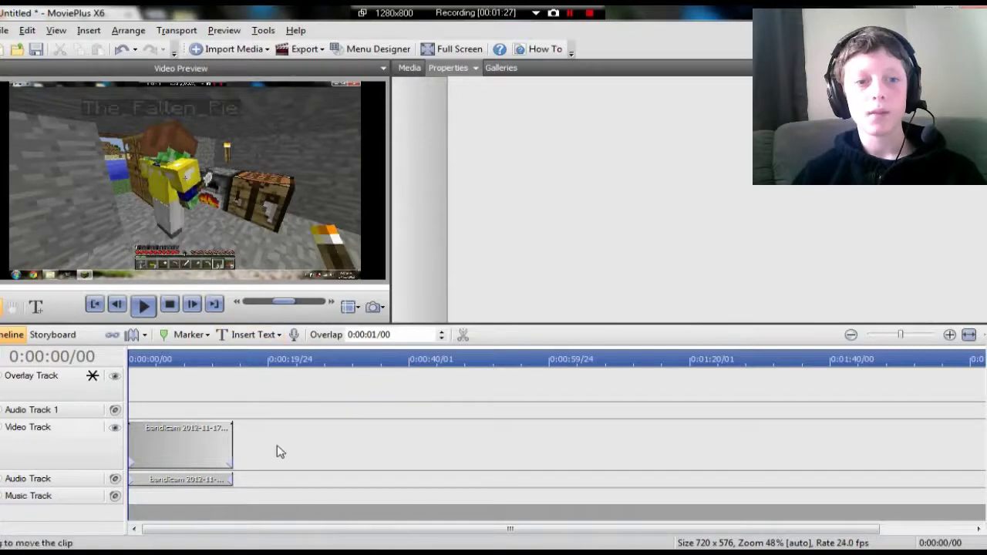
{"action": "left_click", "coordinate": [193, 445]}
{"action": "left_click_drag", "start_coordinate": [193, 445], "coordinate": [193, 447]}
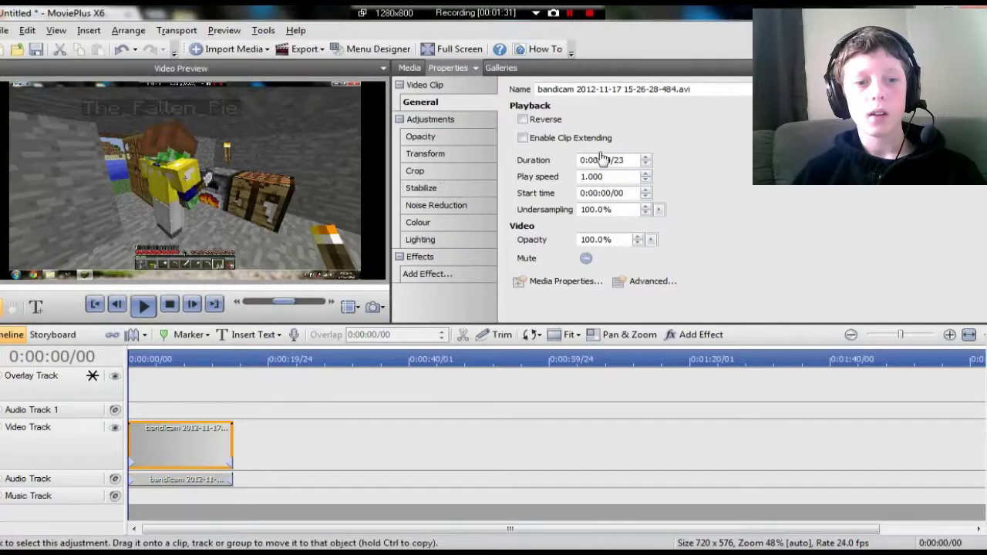
{"action": "scroll", "coordinate": [600, 162], "scroll_direction": "down", "scroll_amount": 3}
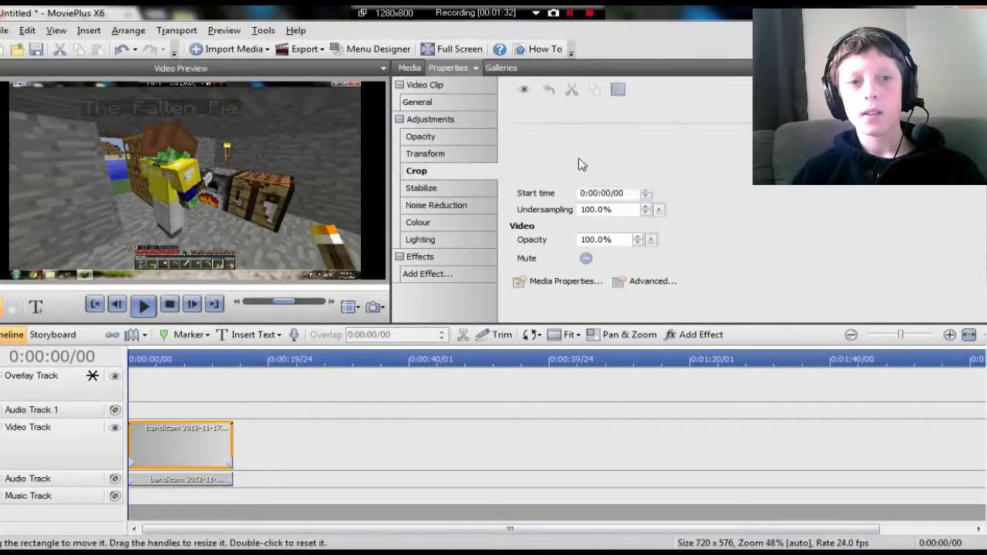
{"action": "left_click", "coordinate": [571, 266]}
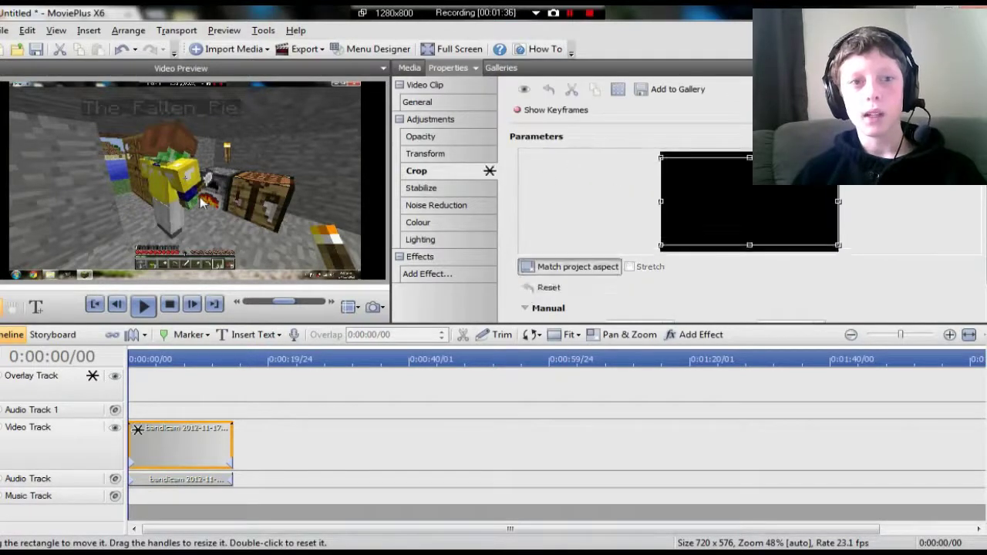
{"action": "left_click", "coordinate": [455, 105]}
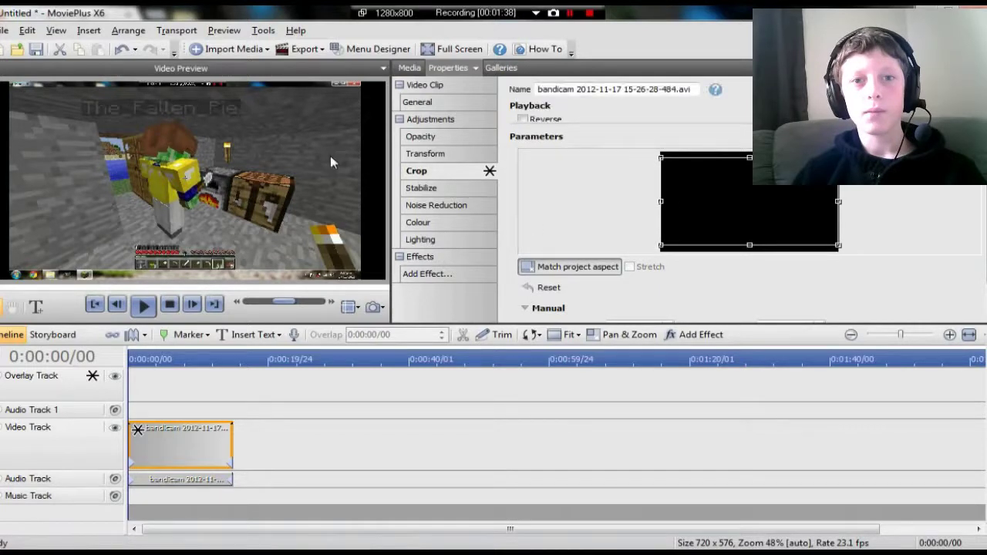
Drag the webcam recording from the Media tab onto the Overlay Track.
{"action": "left_click", "coordinate": [410, 68]}
{"action": "left_click", "coordinate": [567, 127]}
{"action": "left_click_drag", "start_coordinate": [206, 386], "coordinate": [123, 386]}
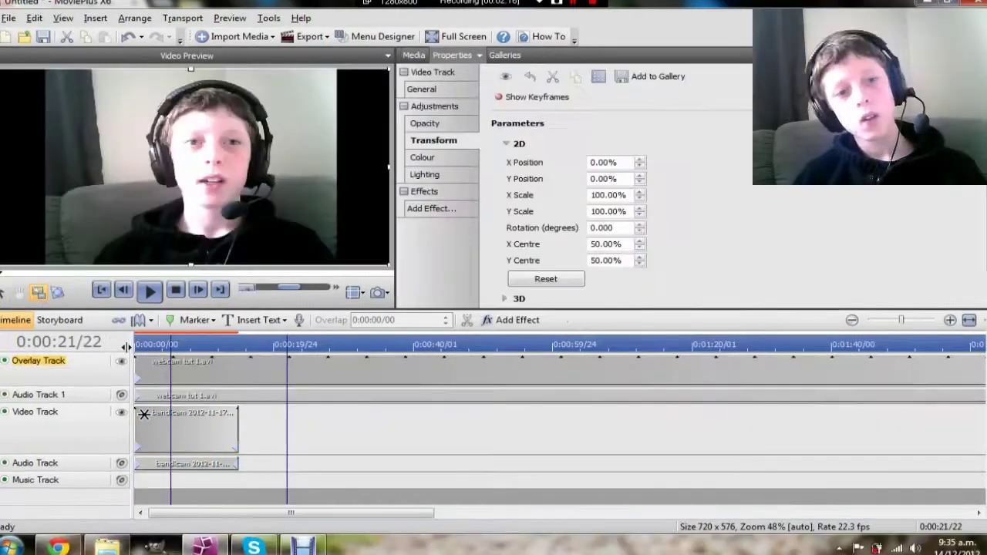
Scrub the playhead from the start to about two seconds to preview the overlay.
{"action": "left_click", "coordinate": [170, 344]}
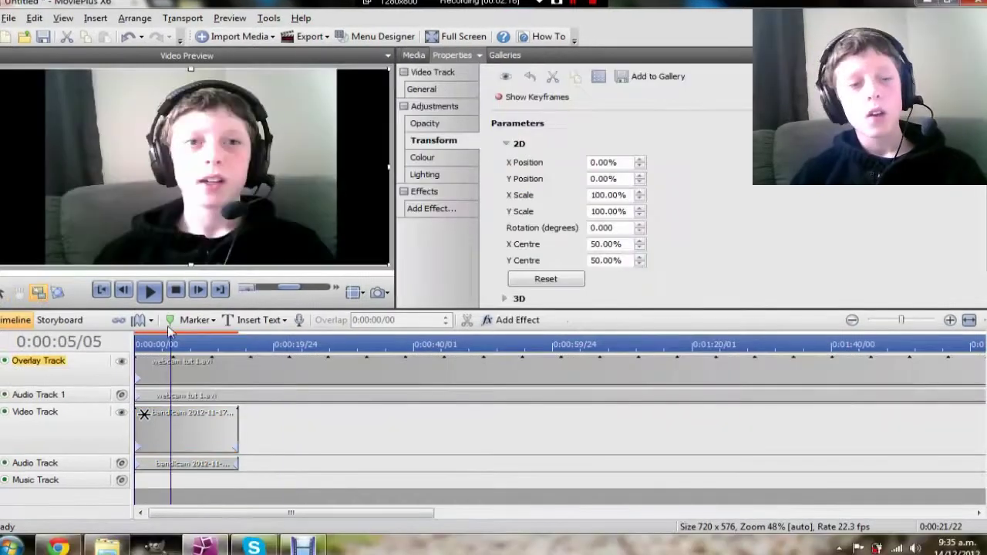
{"action": "left_click", "coordinate": [136, 344]}
{"action": "left_click", "coordinate": [142, 344]}
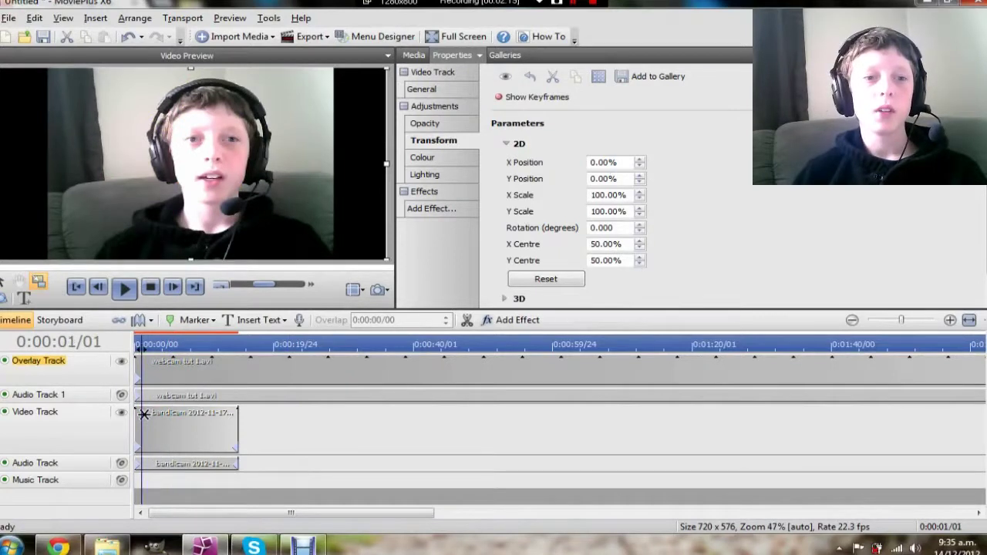
{"action": "left_click", "coordinate": [148, 344]}
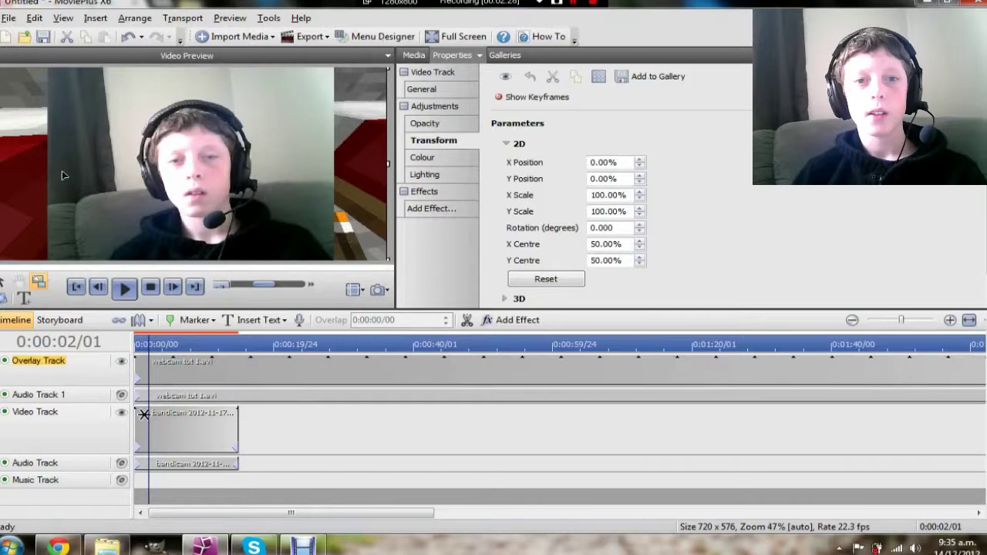
Scale the webcam overlay to 31.81%, tuck it into the top-right corner, and play the preview.
{"action": "left_click", "coordinate": [111, 168]}
{"action": "left_click_drag", "start_coordinate": [53, 96], "coordinate": [242, 189]}
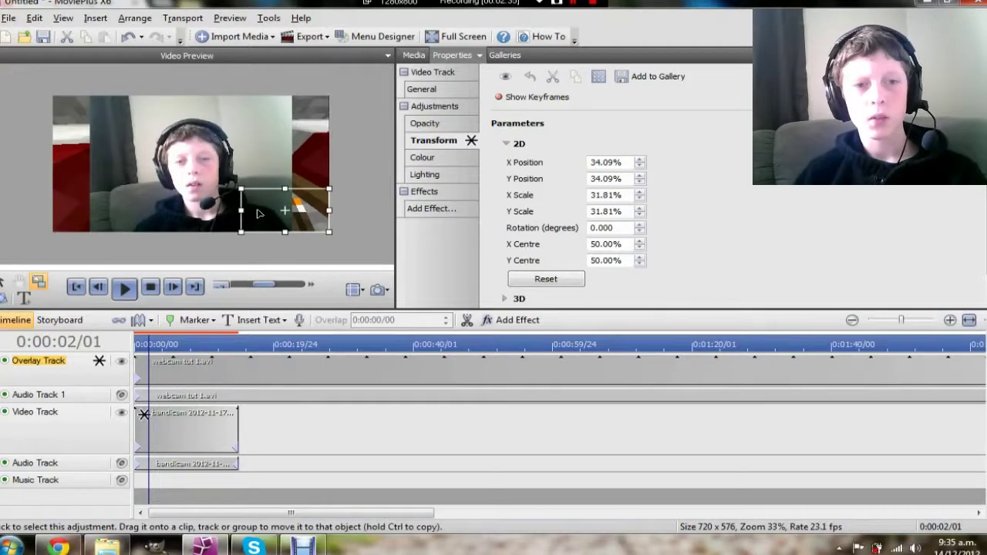
{"action": "left_click_drag", "start_coordinate": [259, 214], "coordinate": [265, 123]}
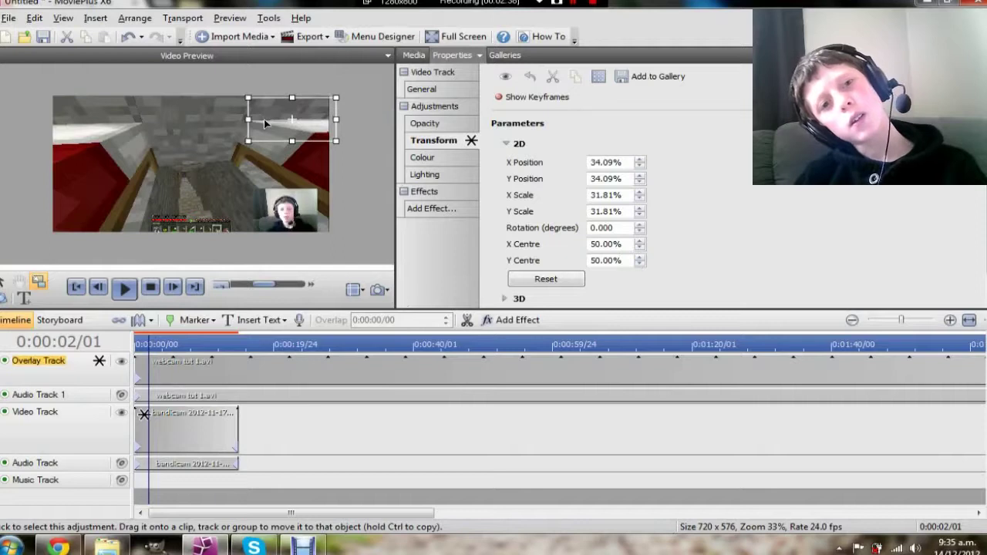
{"action": "left_click_drag", "start_coordinate": [264, 119], "coordinate": [265, 117]}
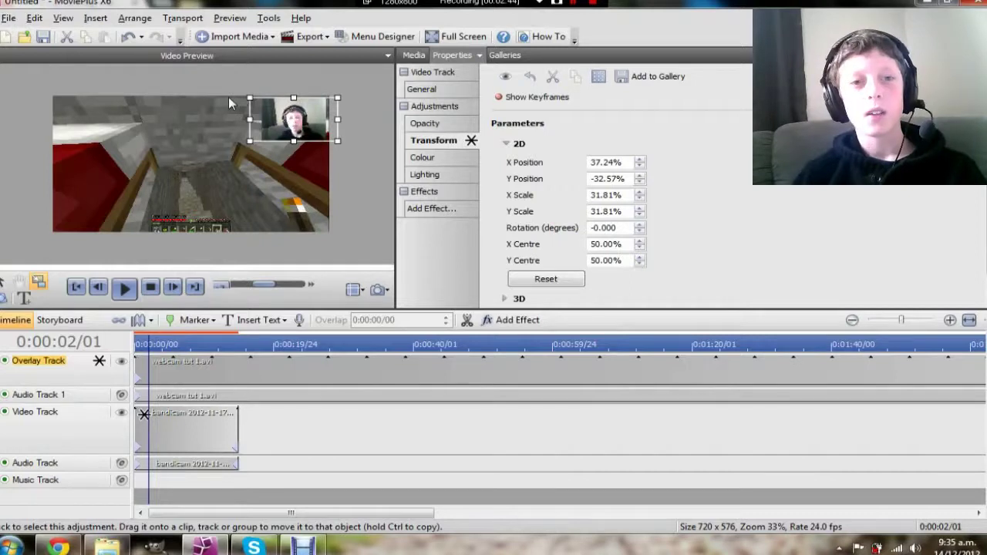
{"action": "left_click", "coordinate": [127, 295]}
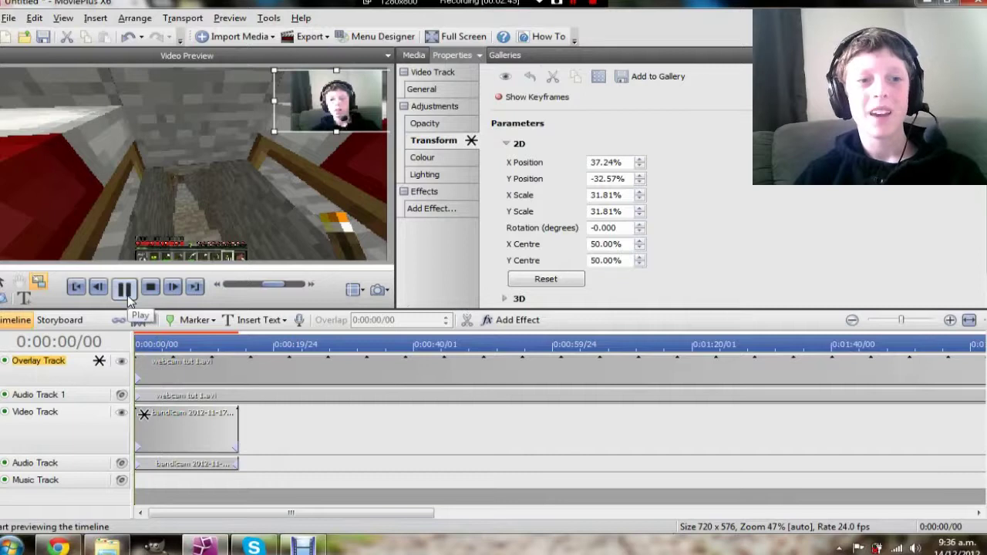
{"action": "left_click", "coordinate": [126, 291]}
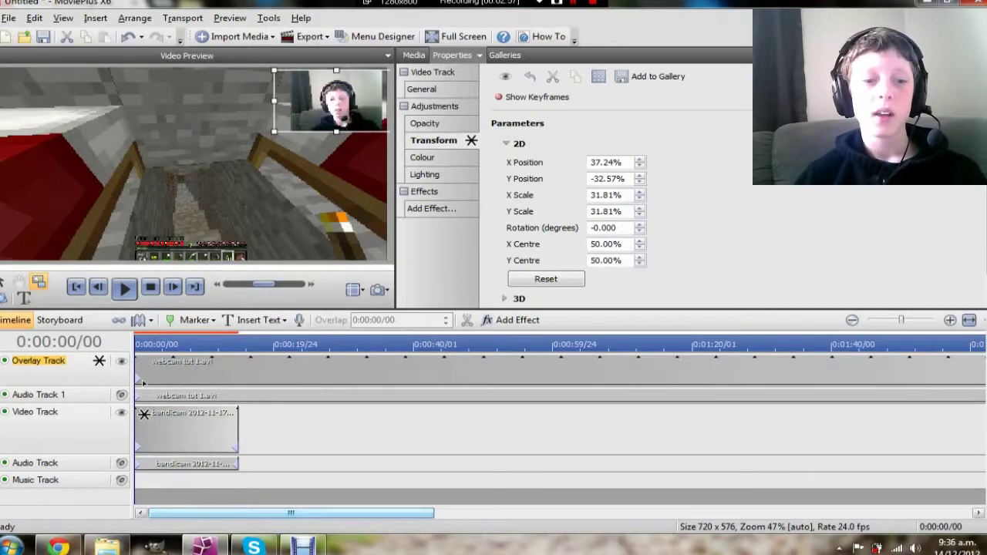
{"action": "left_click", "coordinate": [160, 378]}
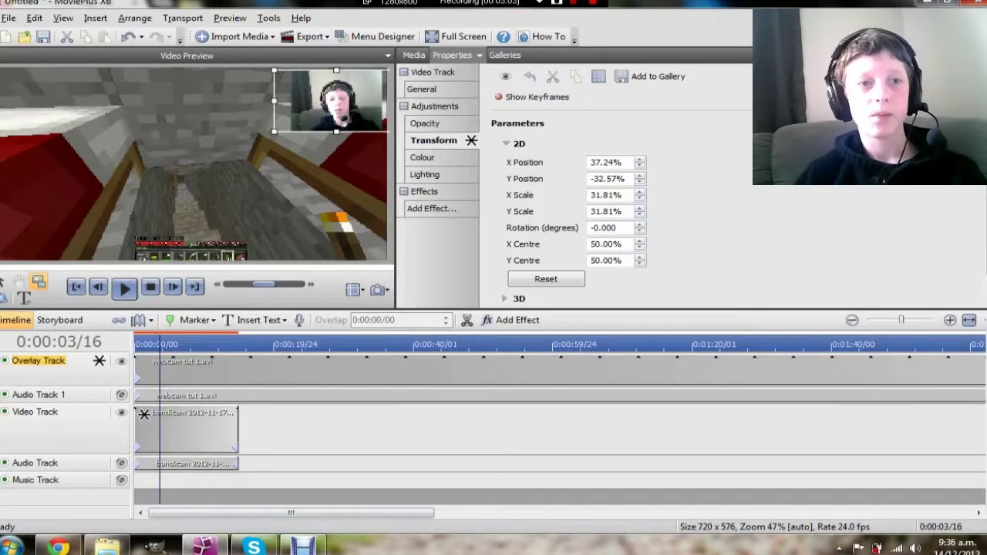
{"action": "left_click", "coordinate": [158, 287]}
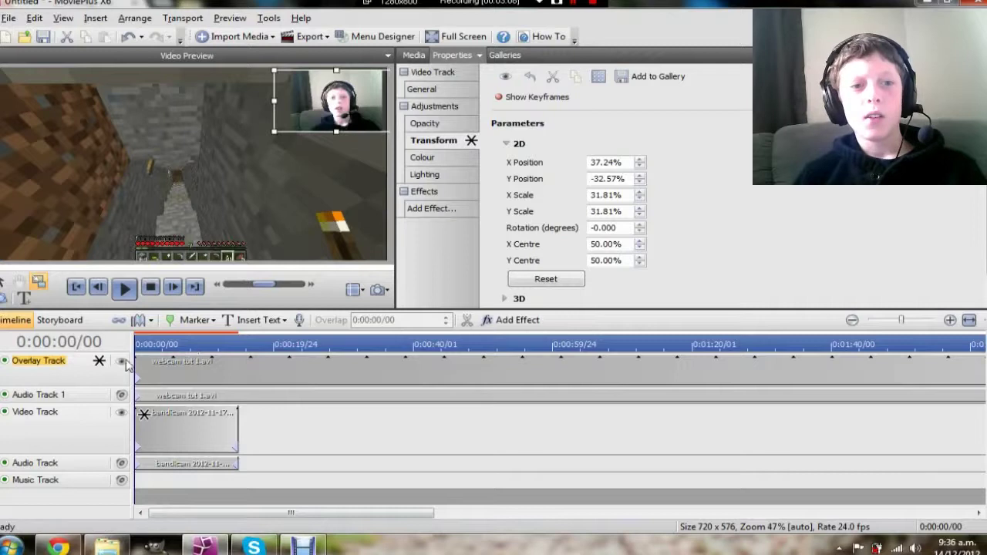
{"action": "left_click_drag", "start_coordinate": [190, 345], "coordinate": [185, 345]}
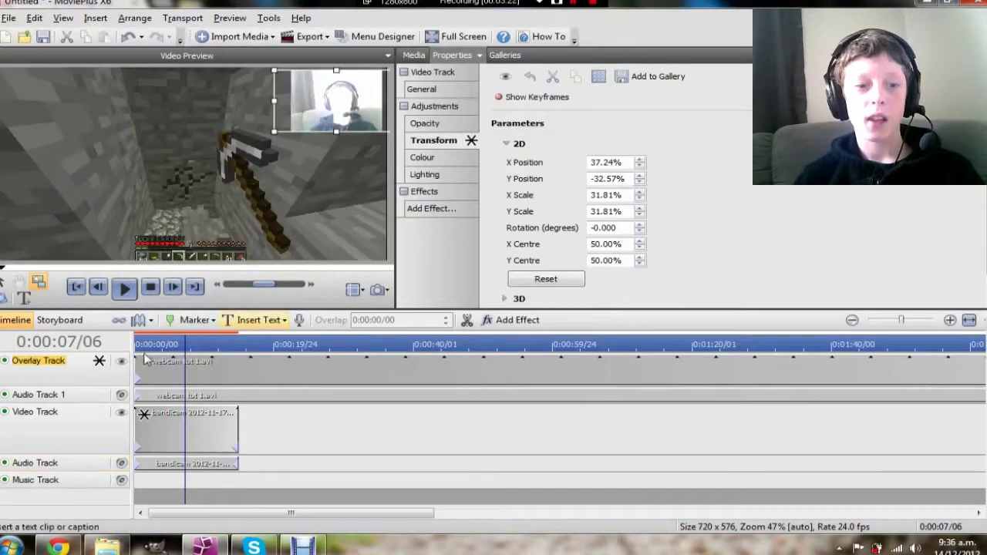
{"action": "left_click_drag", "start_coordinate": [185, 417], "coordinate": [147, 415]}
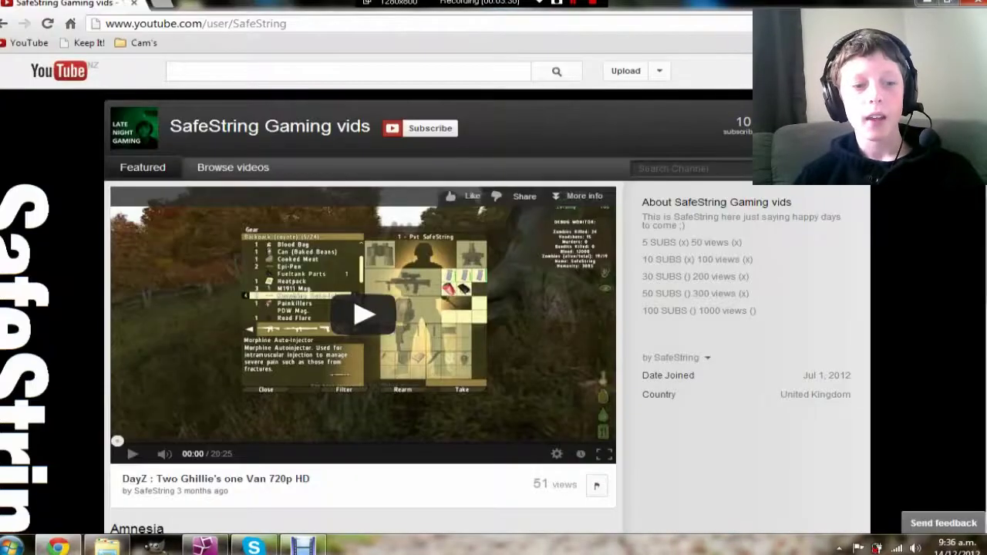
{"action": "scroll", "coordinate": [367, 534], "scroll_direction": "down", "scroll_amount": 3}
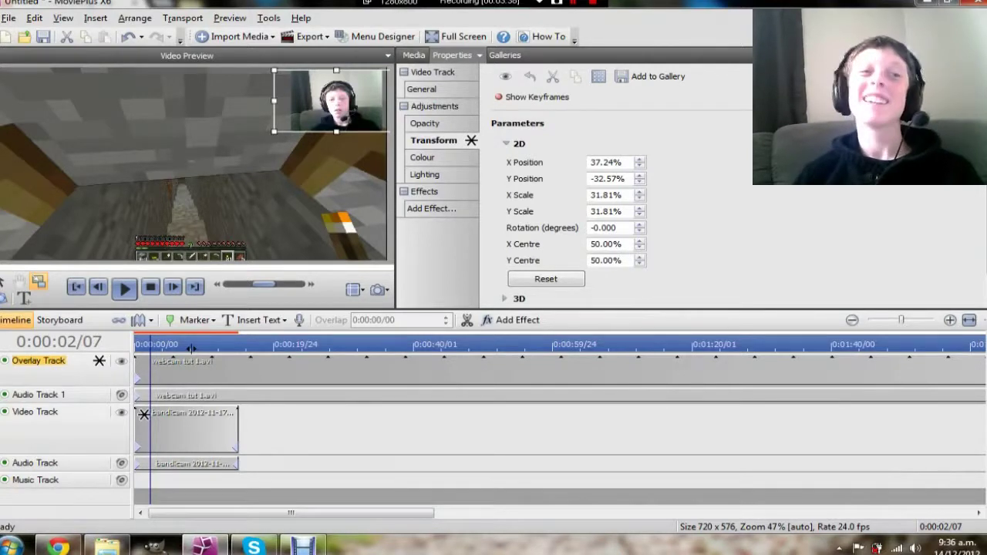
{"action": "key", "text": "Home"}
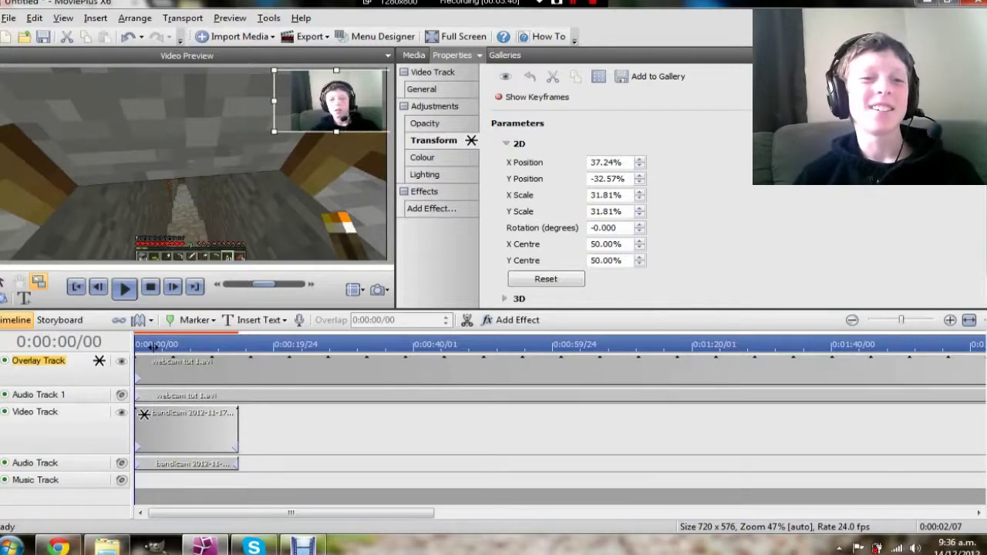
{"action": "left_click", "coordinate": [155, 347]}
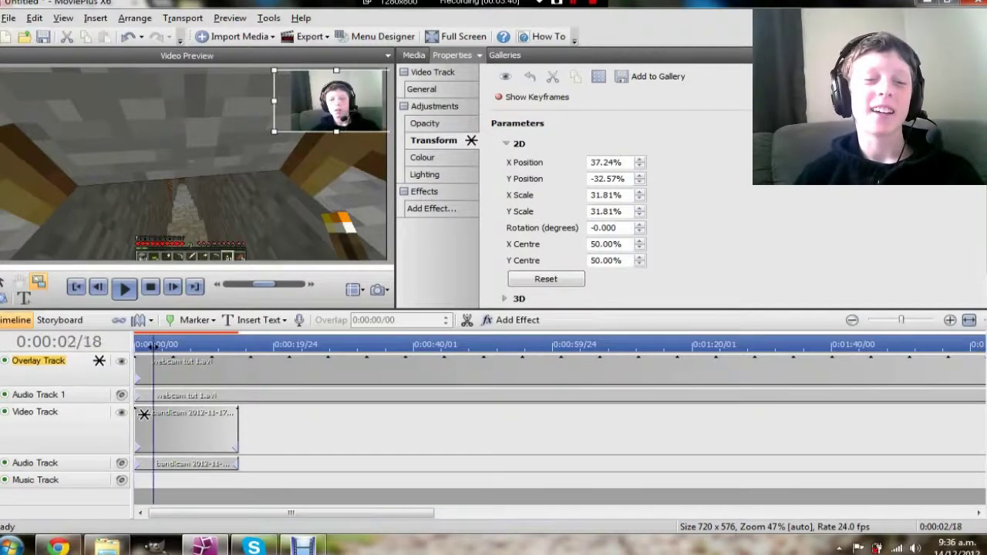
{"action": "left_click_drag", "start_coordinate": [156, 345], "coordinate": [165, 343]}
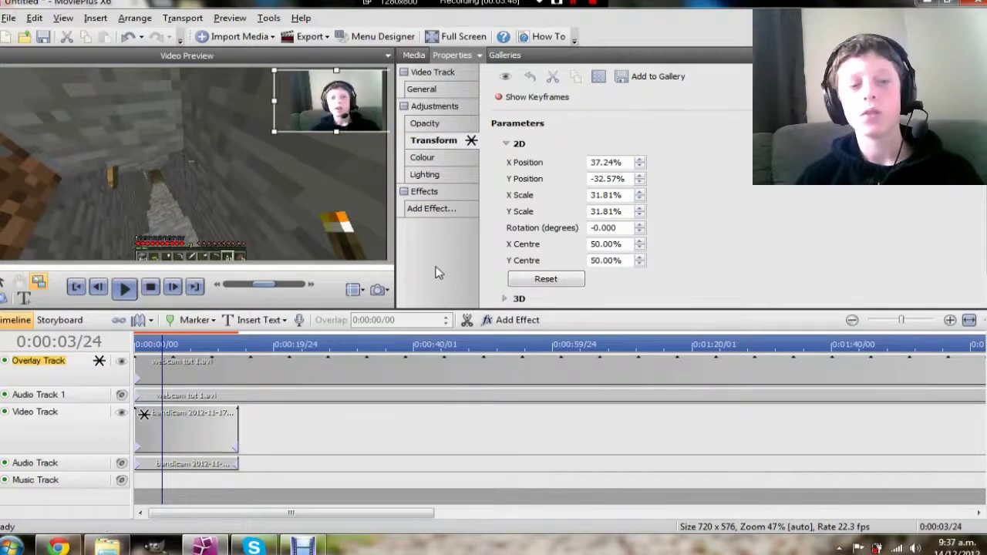
{"action": "left_click", "coordinate": [160, 349]}
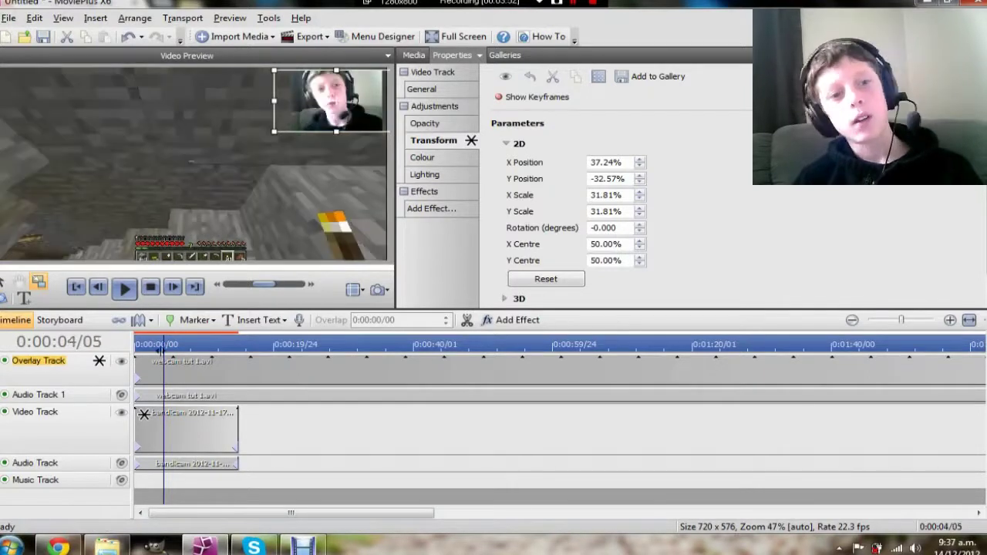